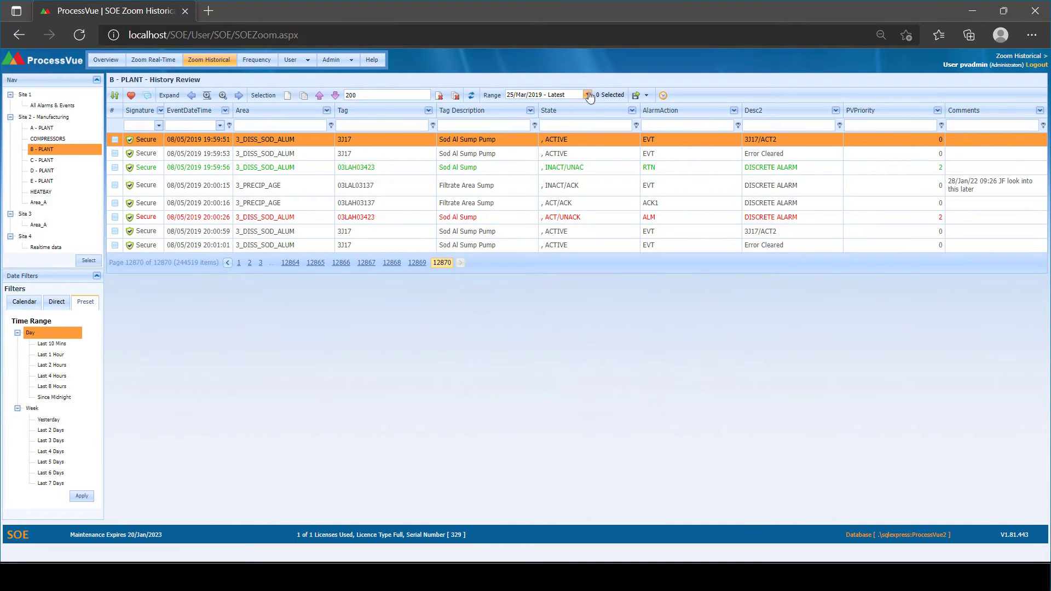
Filter the history to Tag '03' and AlarmAction 'ALM', leaving about 40,812 records.
left_click(588, 96)
left_click(384, 126)
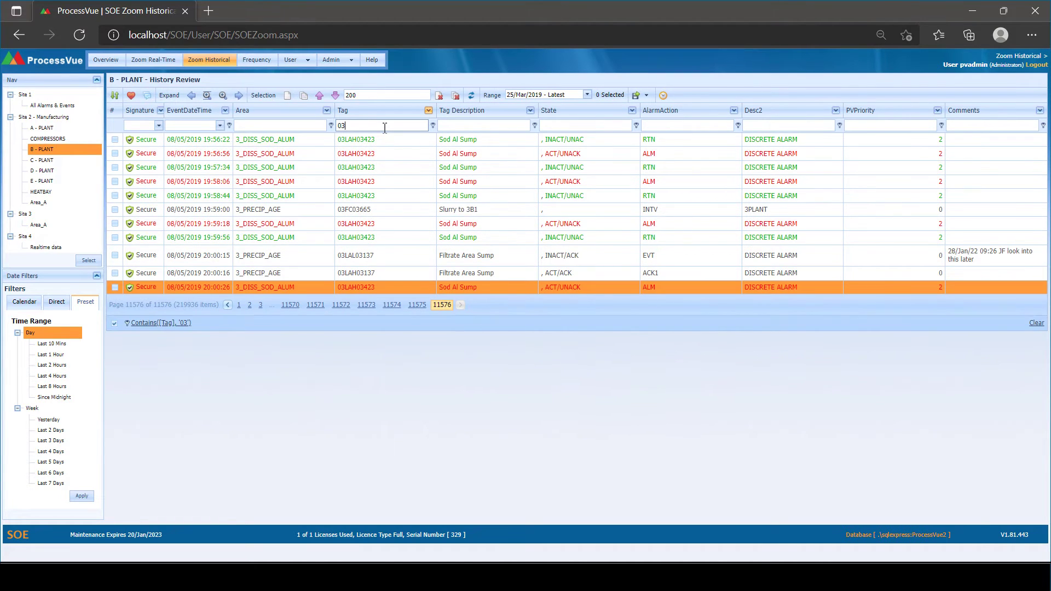
left_click(663, 124)
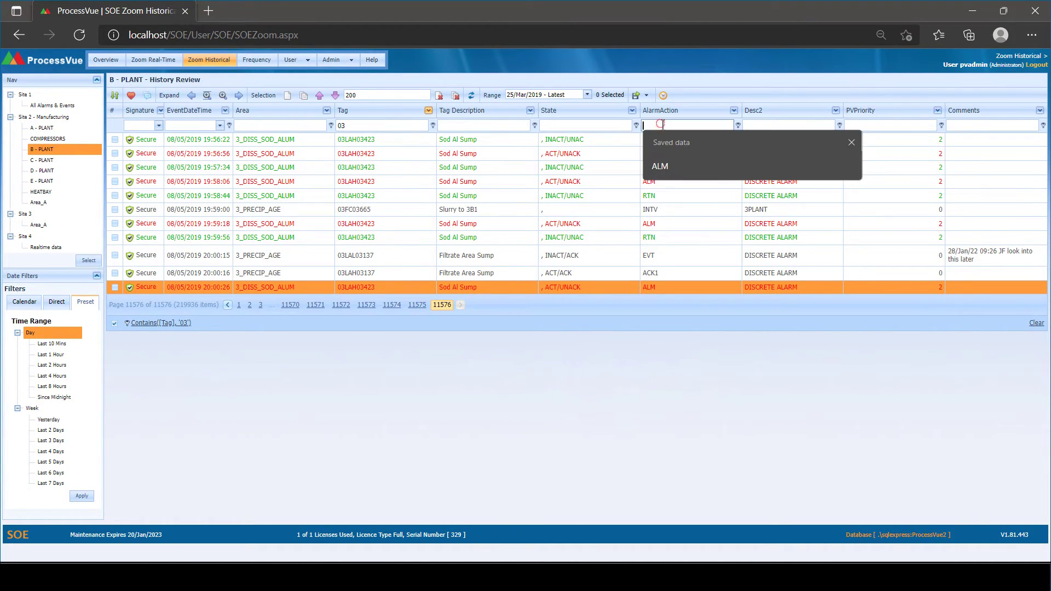
type("ALM")
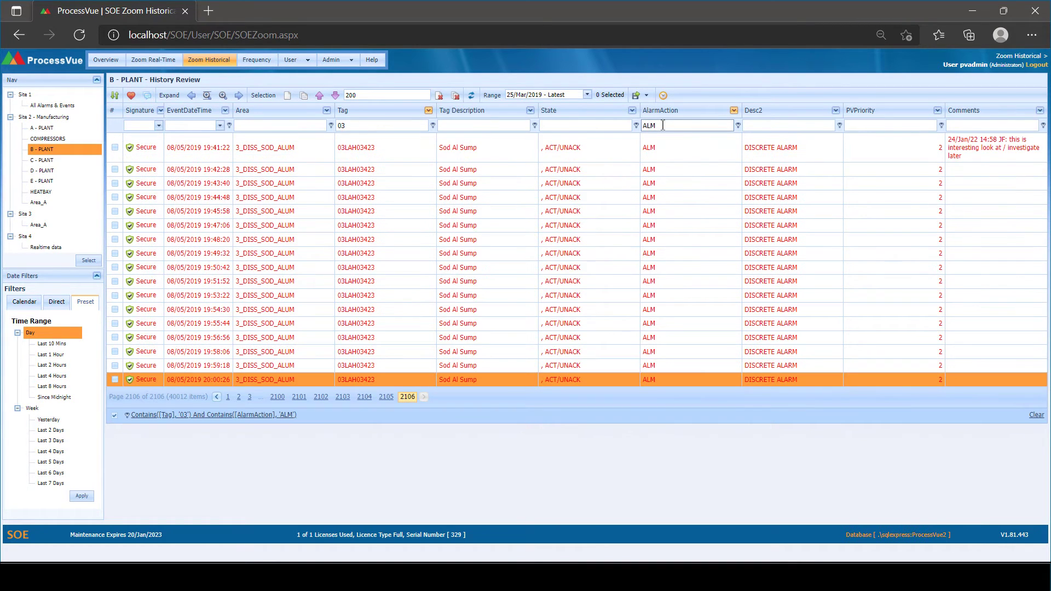
Expand around the 19:48:20 Sod Al Sump alarm and locate it in the unfiltered 250,000-item history.
left_click(465, 244)
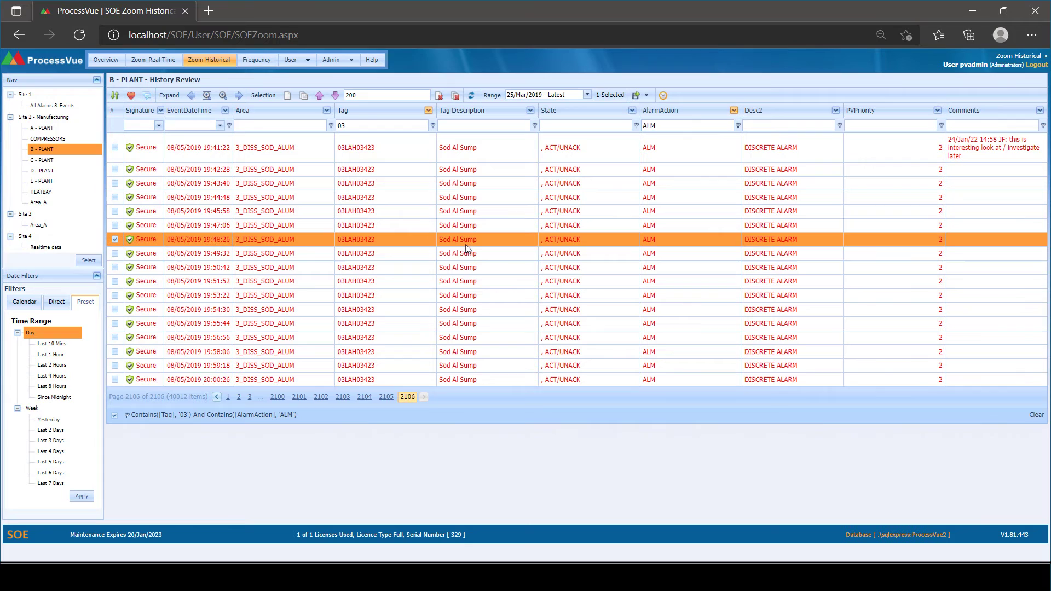
left_click(211, 102)
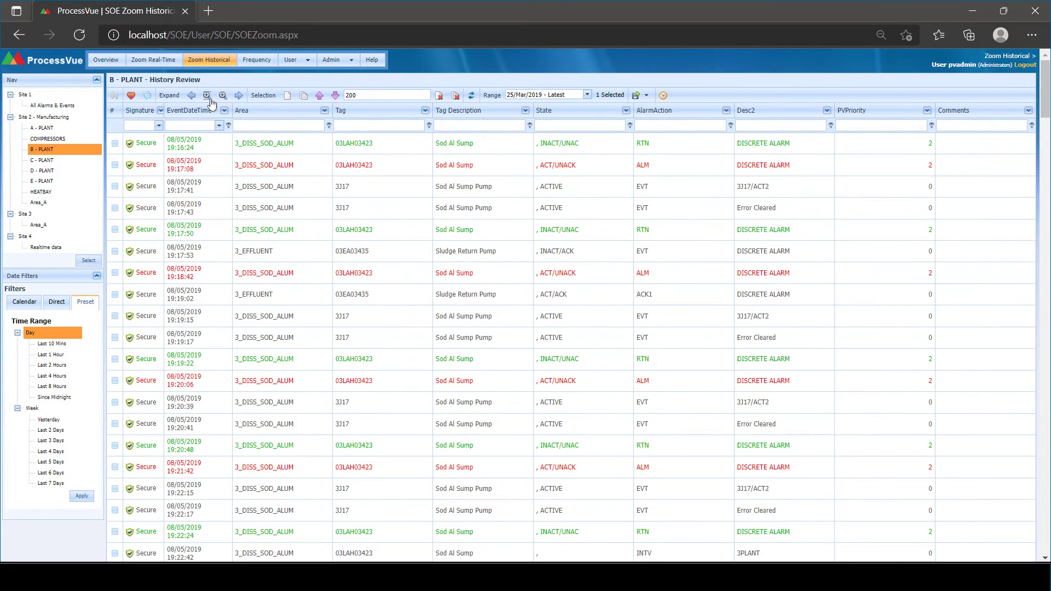
scroll(274, 234, "down", 5)
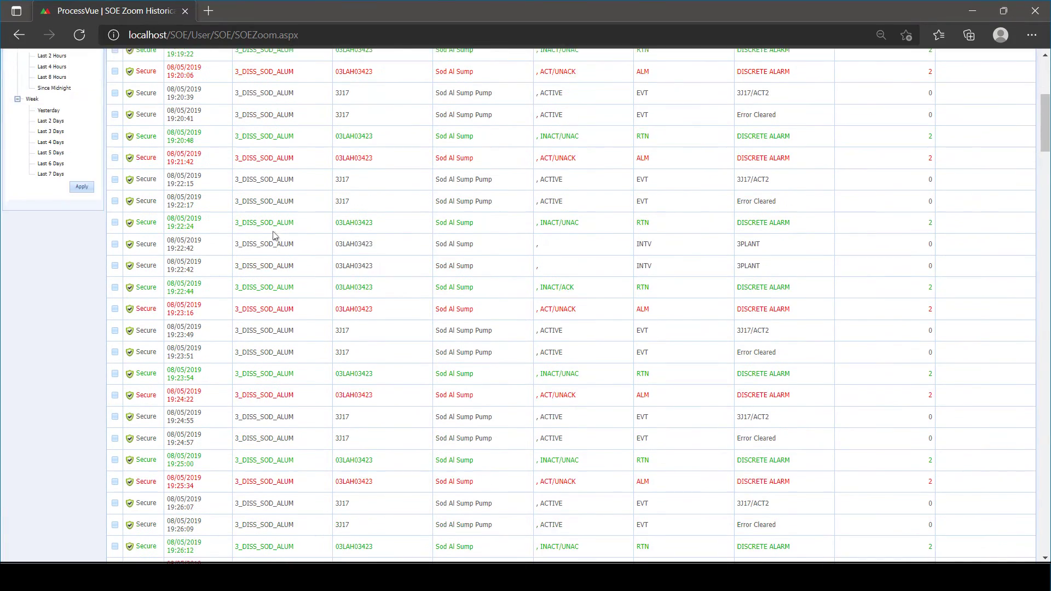
scroll(275, 234, "down", 5)
scroll(276, 236, "down", 5)
scroll(275, 236, "down", 5)
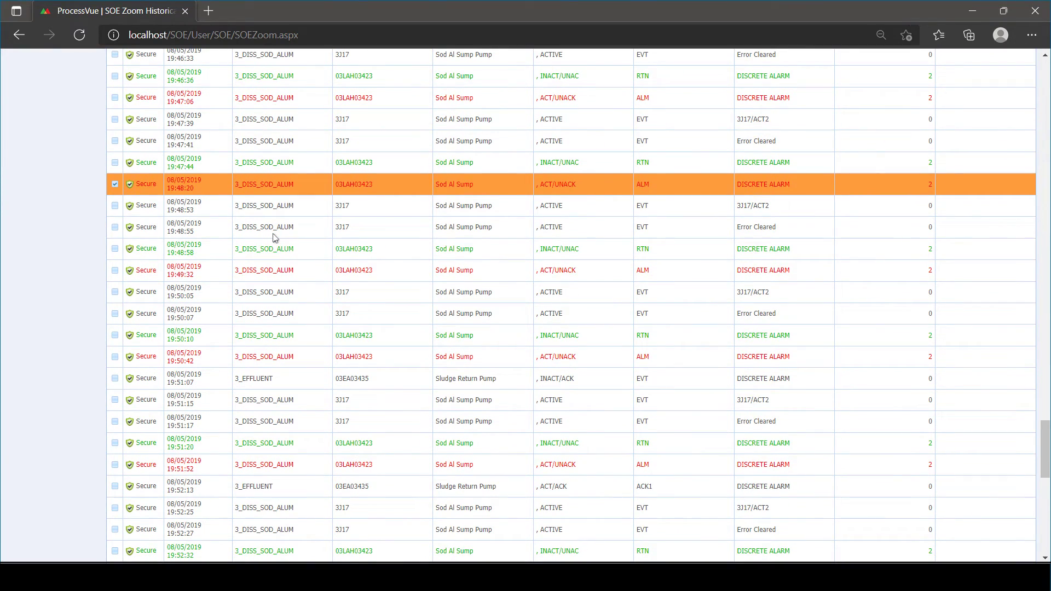
scroll(275, 237, "up", 1)
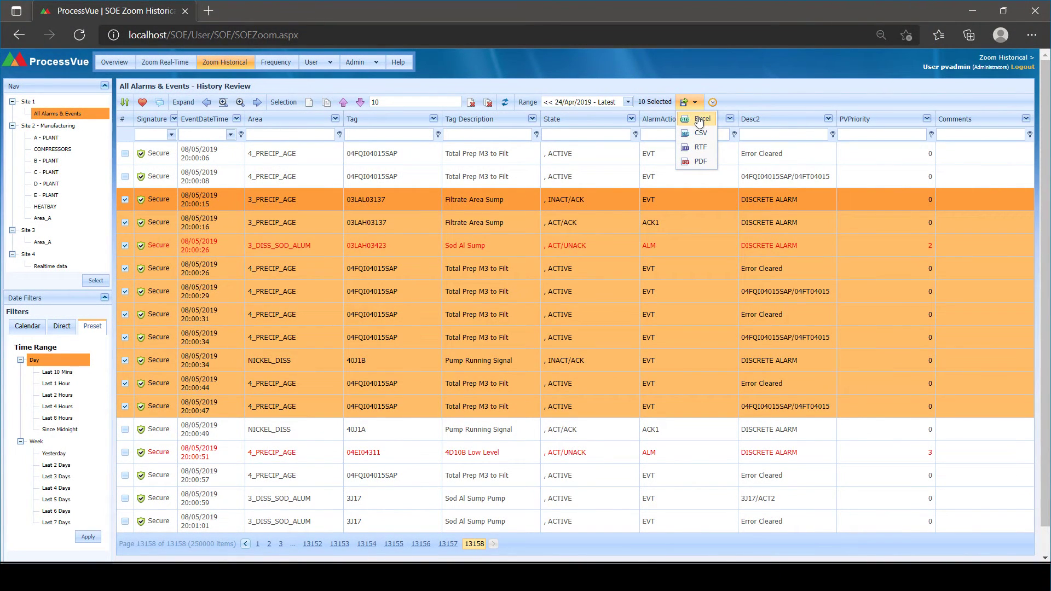
Export the ten checked events to Excel and open the downloaded workbook.
left_click(700, 119)
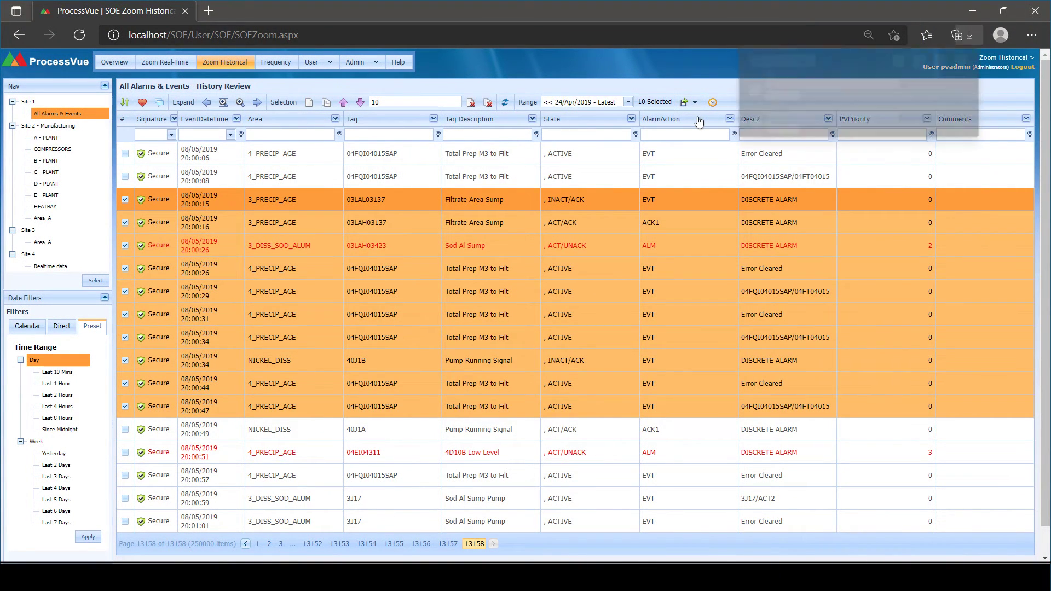
mouse_move(829, 88)
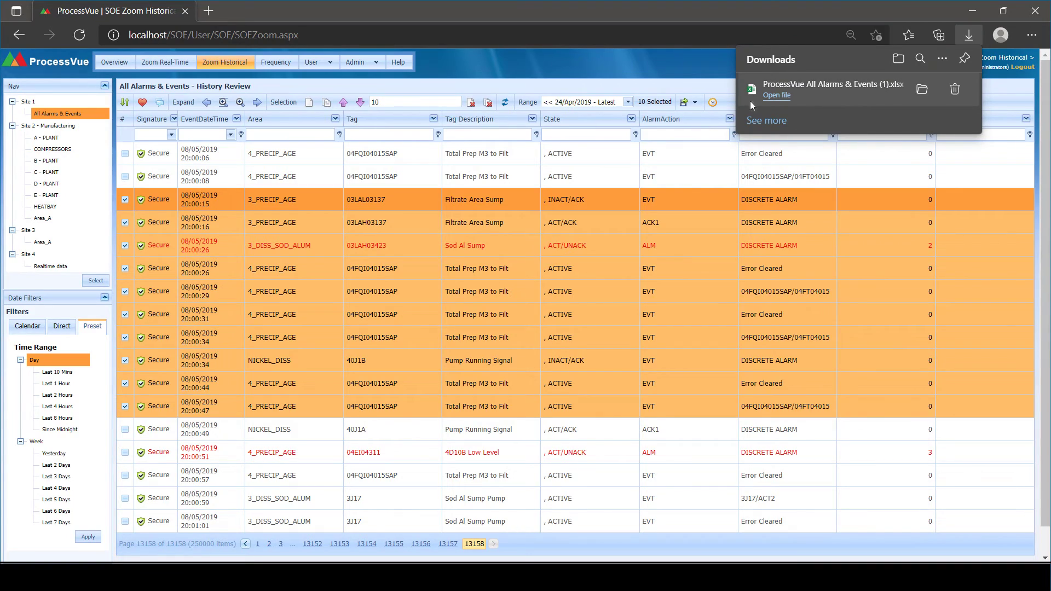
left_click(772, 96)
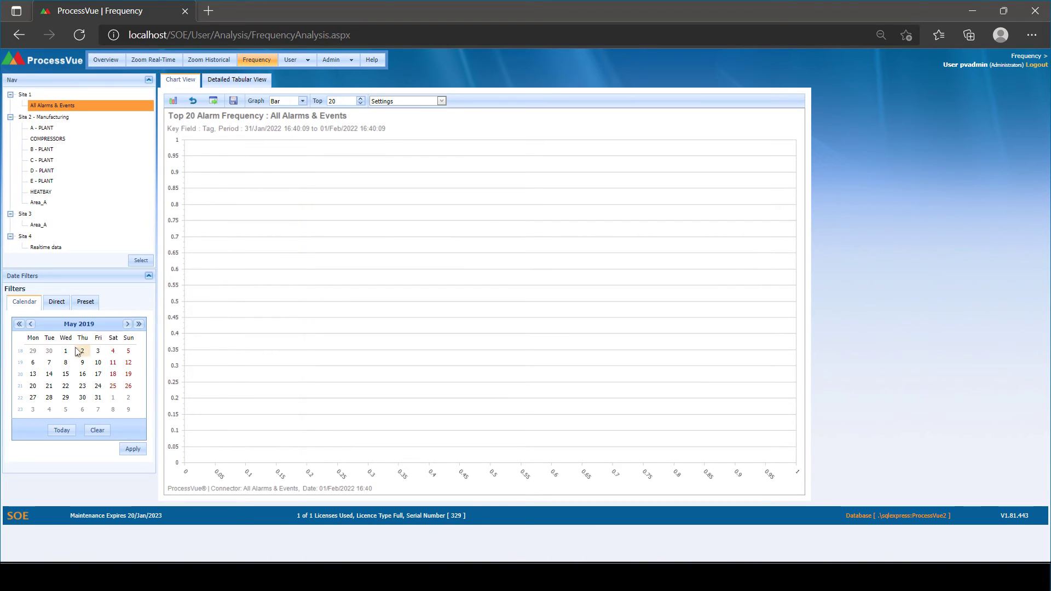
Apply May 2019 to the Top 20 chart and drill into top offender 13PI13212.
left_click_drag(65, 351, 98, 398)
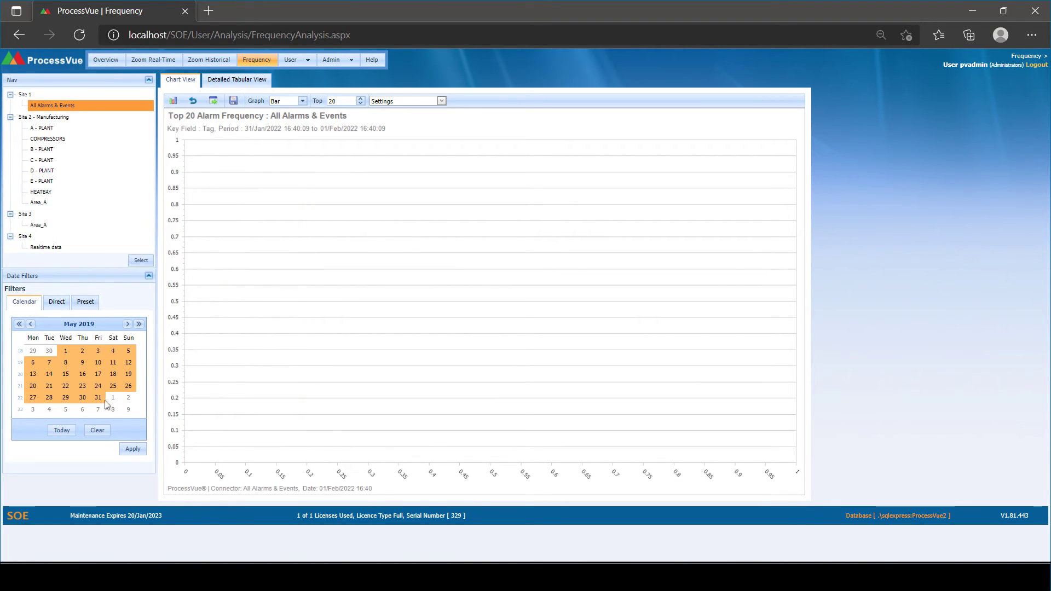
left_click(132, 449)
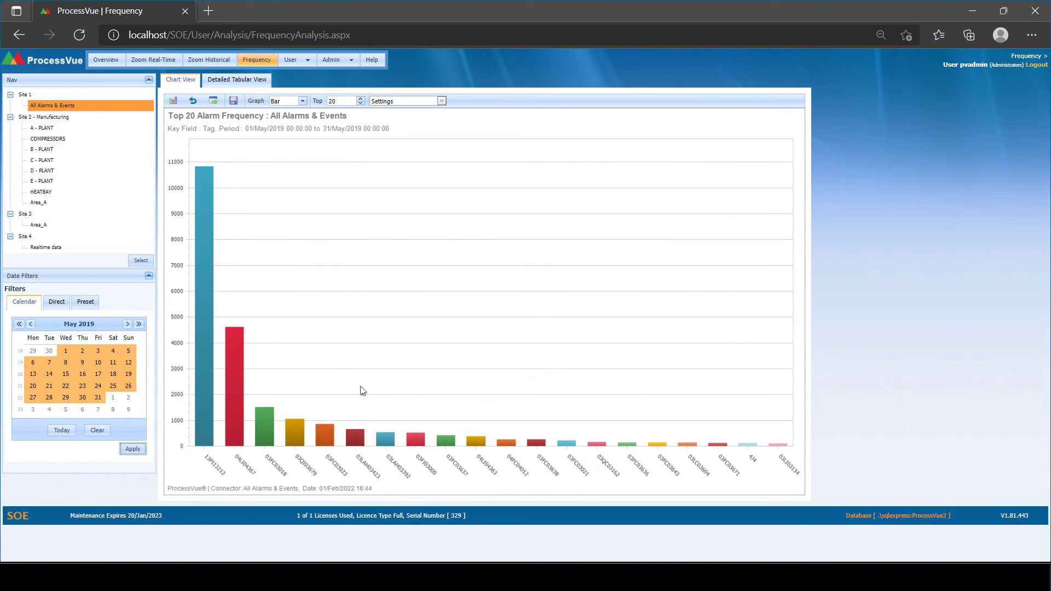
left_click(206, 310)
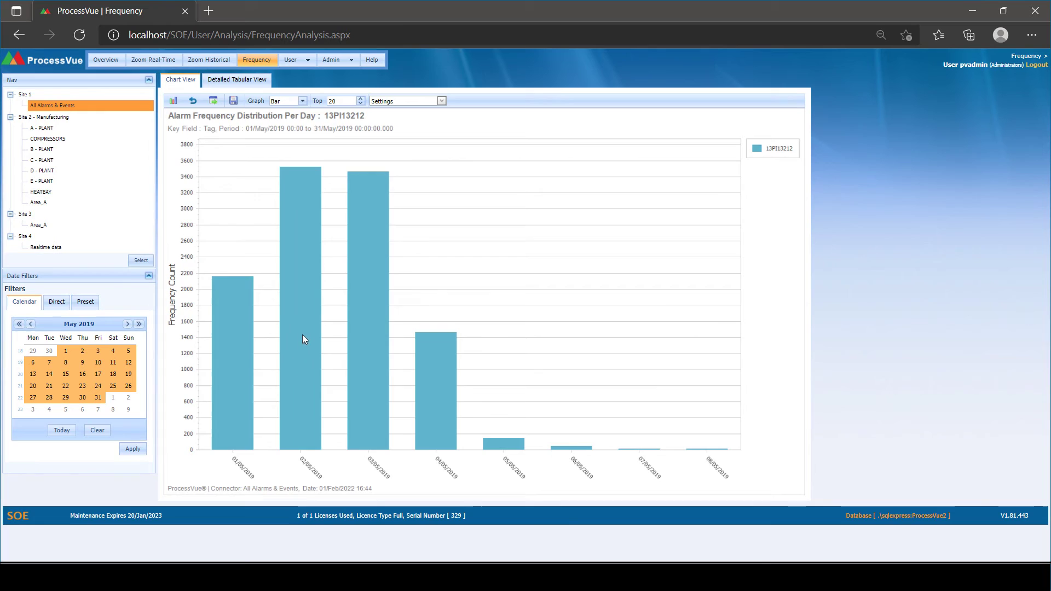
Drill 13PI13212 from 2 May 2019 by hour, then into 08:00 by minute.
left_click(302, 334)
mouse_move(387, 386)
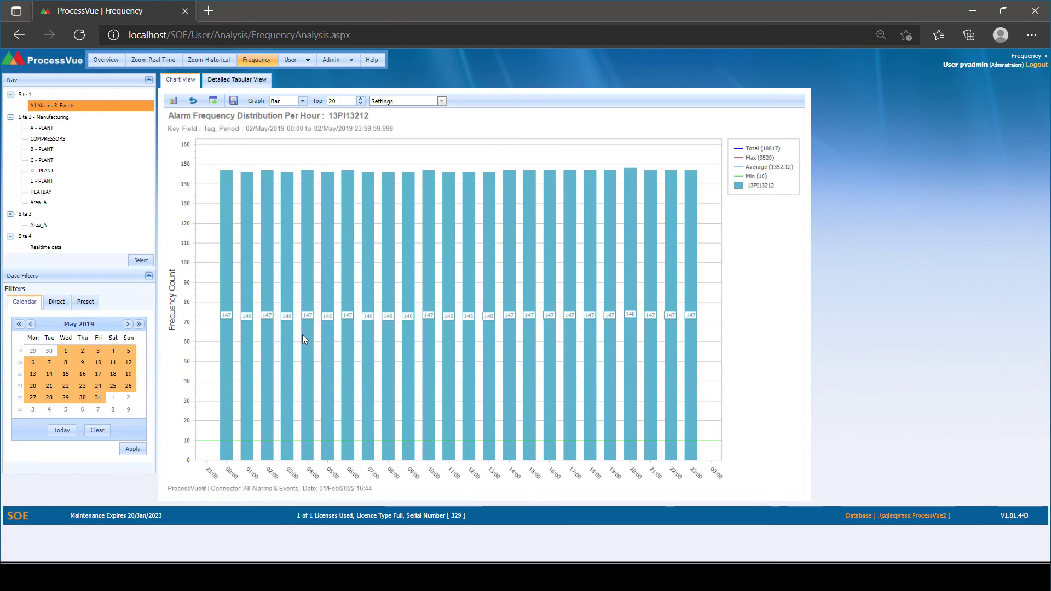
left_click(388, 333)
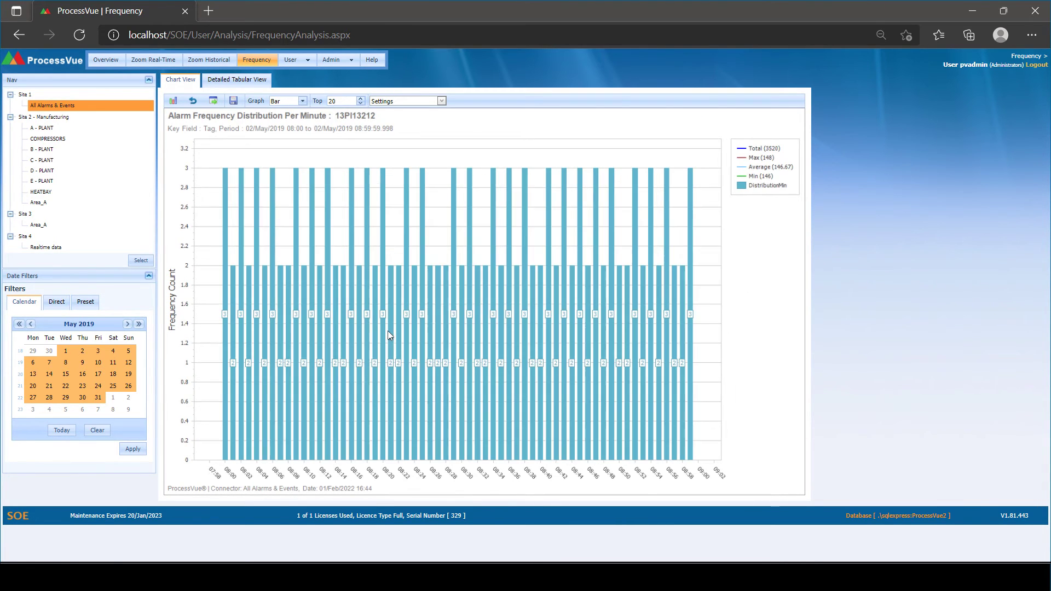